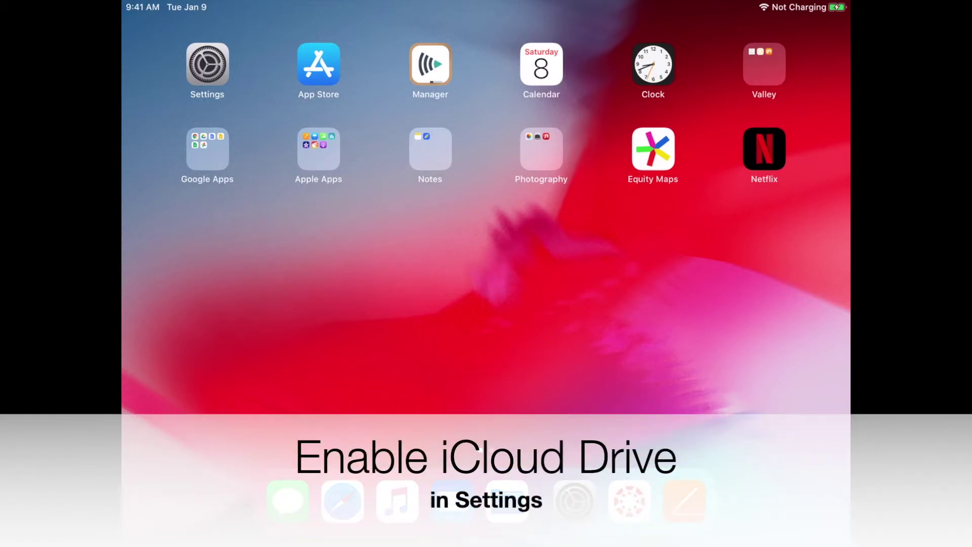
Switch on iCloud Drive under Apple ID > iCloud in Settings
left_click(207, 65)
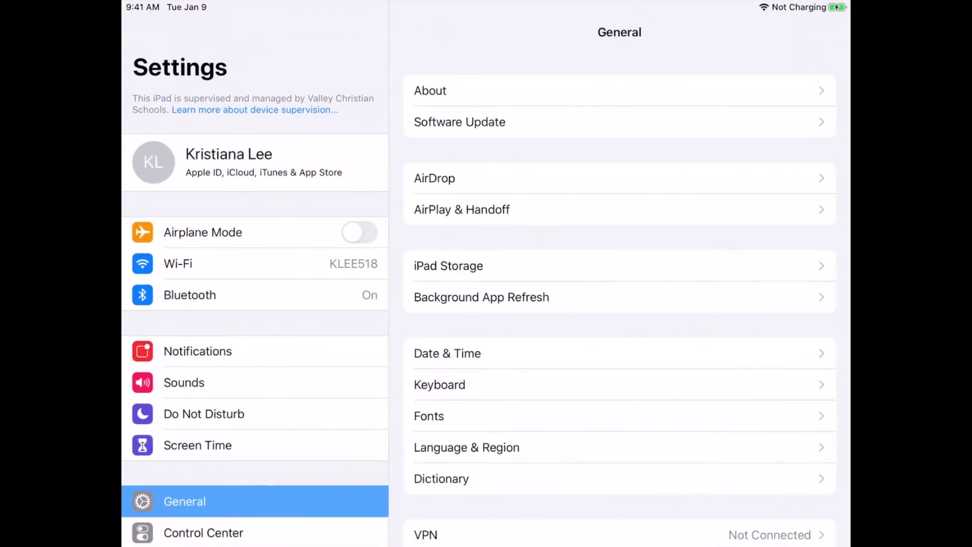
left_click(228, 163)
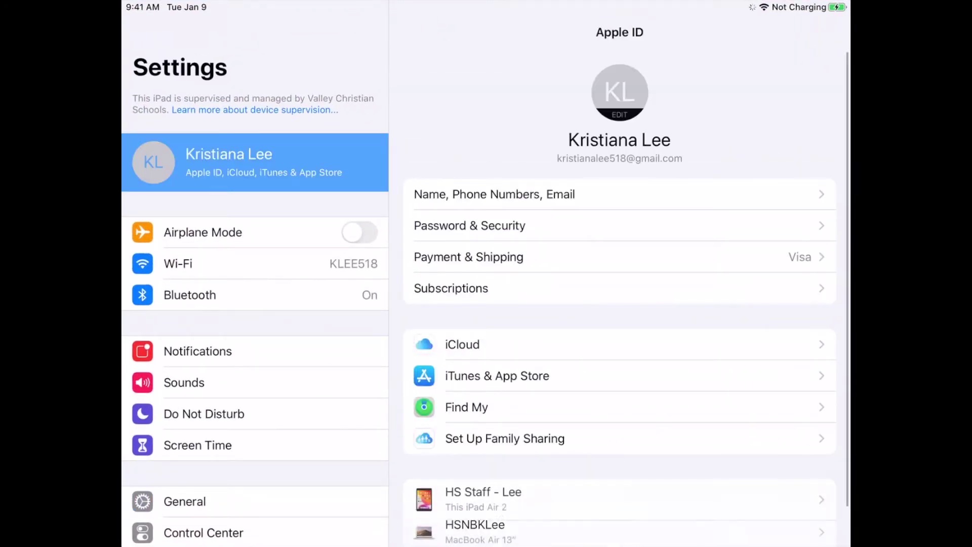
left_click(463, 345)
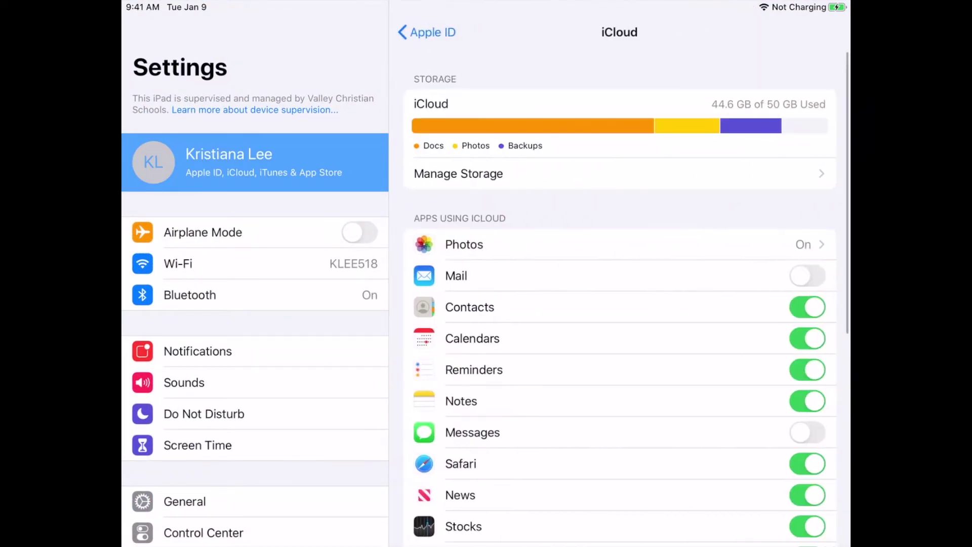
scroll(620, 303, "down", 5)
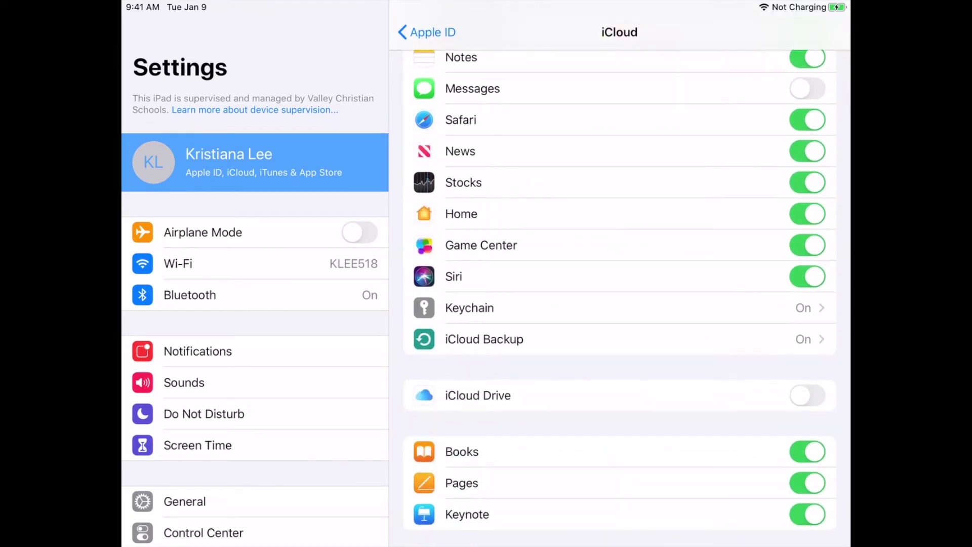
left_click(806, 395)
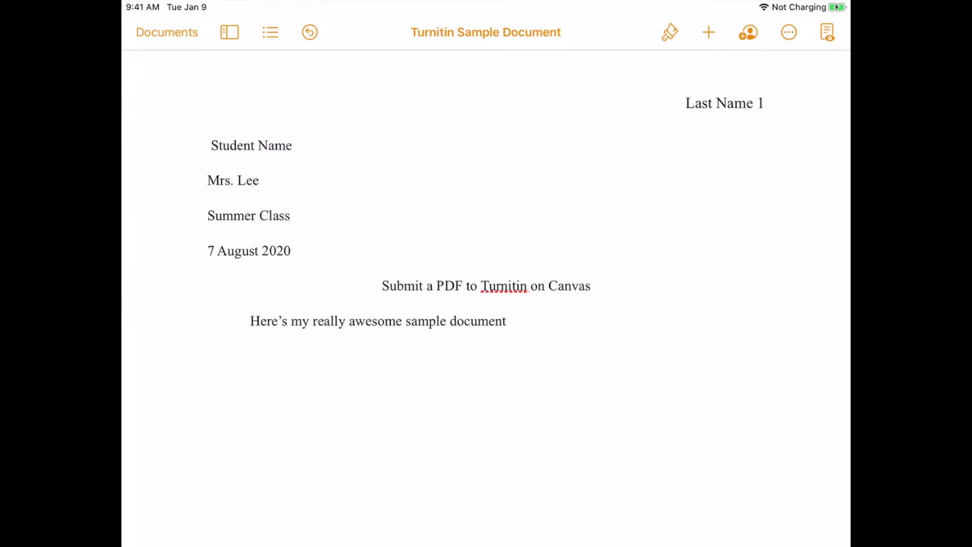
Export the Turnitin Sample Document from Pages as a PDF
left_click(790, 32)
left_click(672, 140)
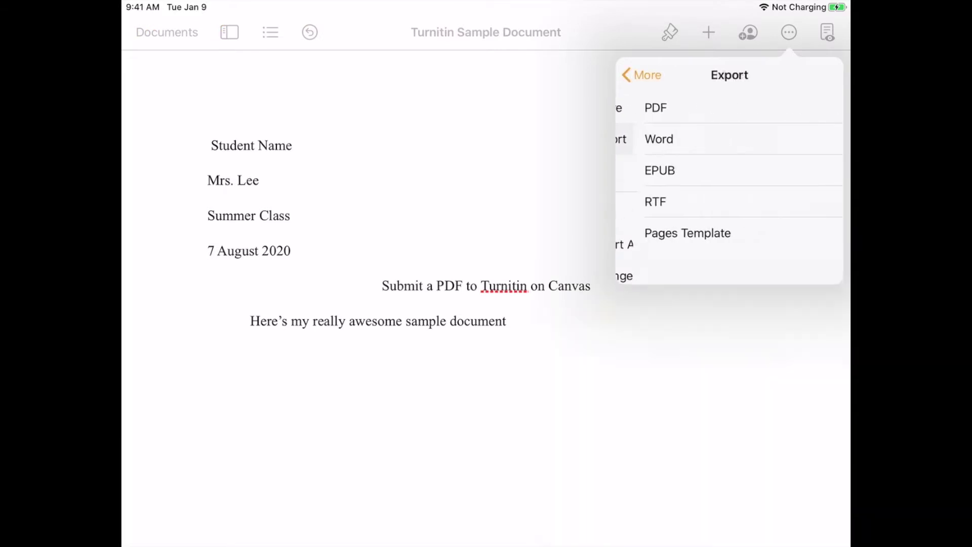
left_click(638, 107)
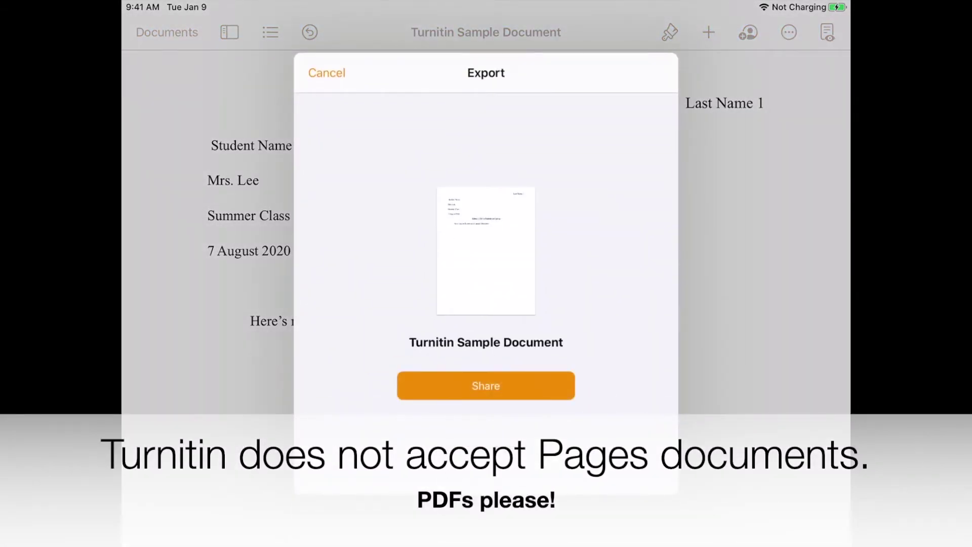
Save the exported PDF to iCloud Drive using Save to Files
left_click(486, 385)
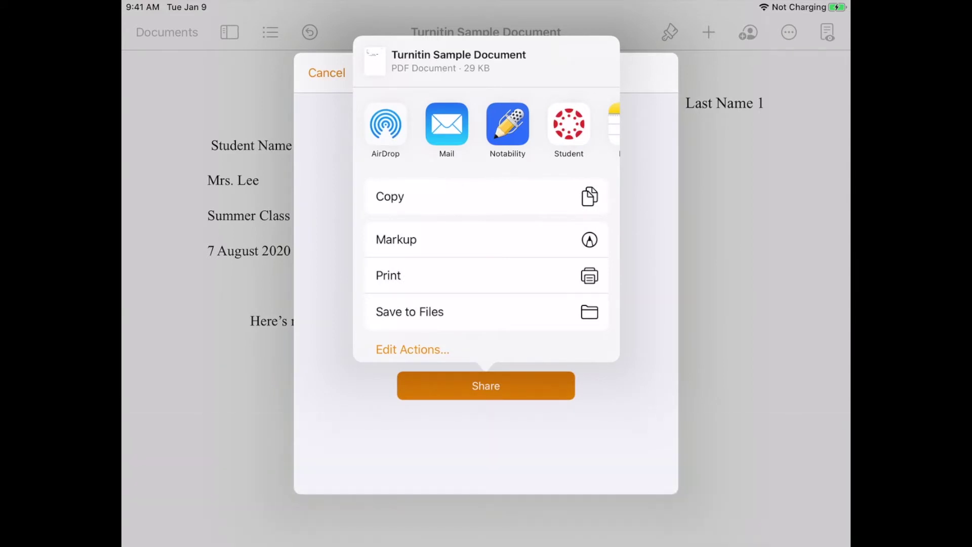
left_click(410, 312)
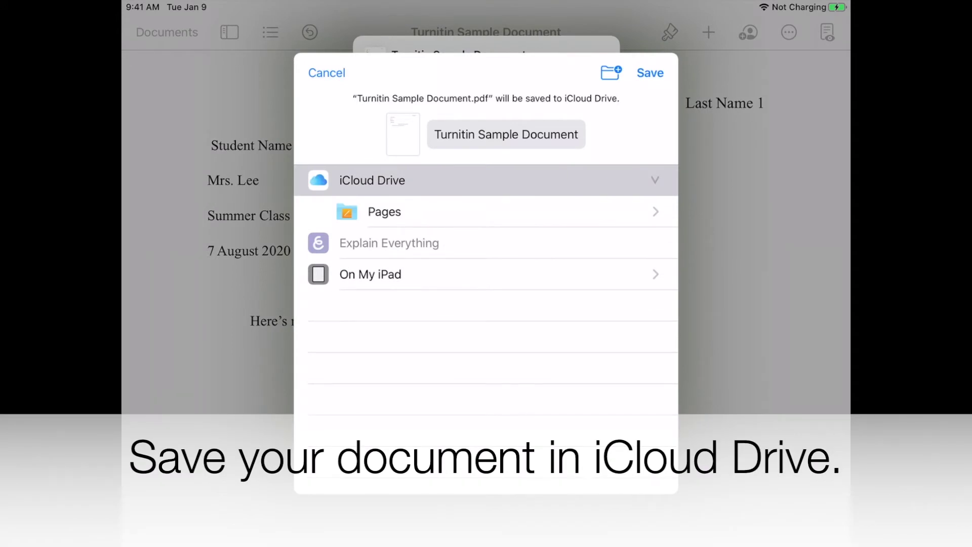
left_click(373, 179)
left_click(650, 73)
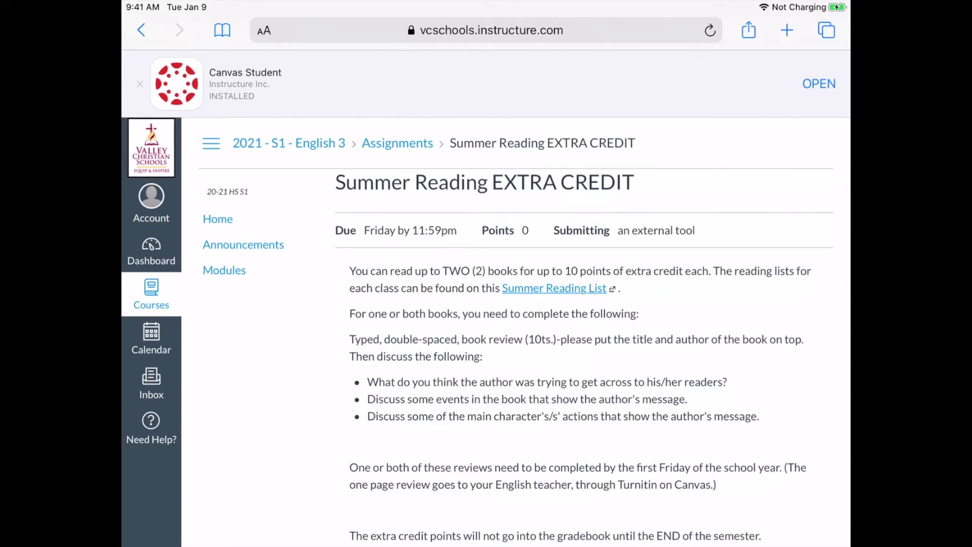
scroll(487, 304, "down", 5)
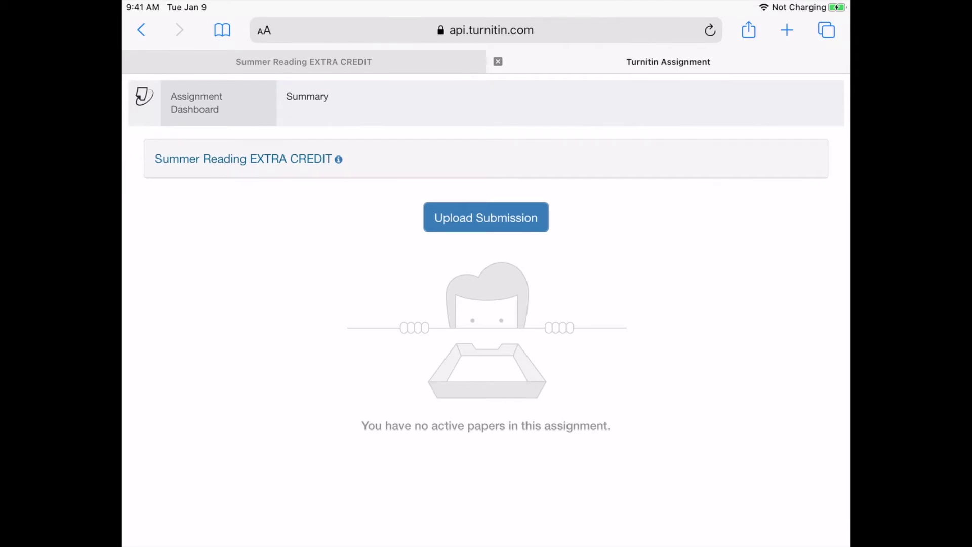
Switch to the Canvas Student app to view the assignment details
left_click_drag(487, 544, 487, 304)
left_click(712, 349)
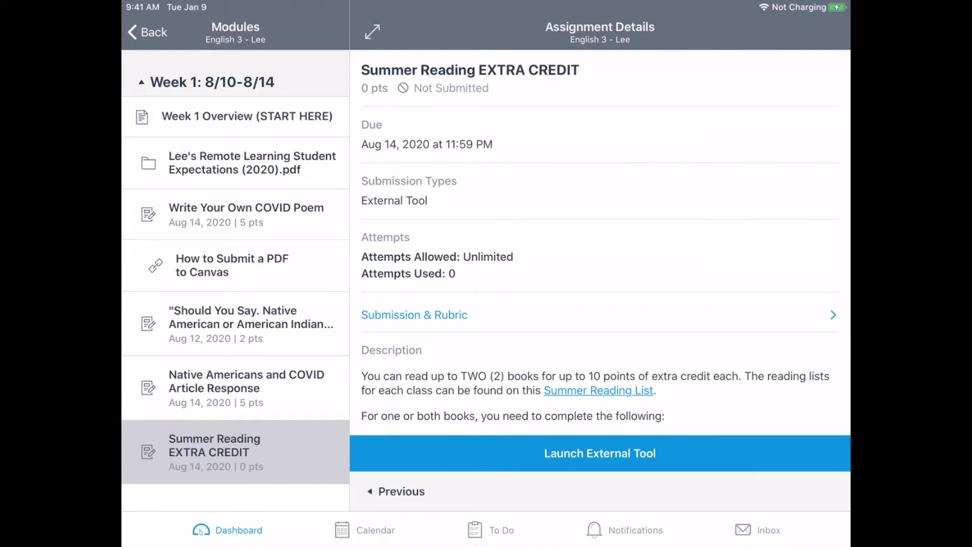
left_click(600, 453)
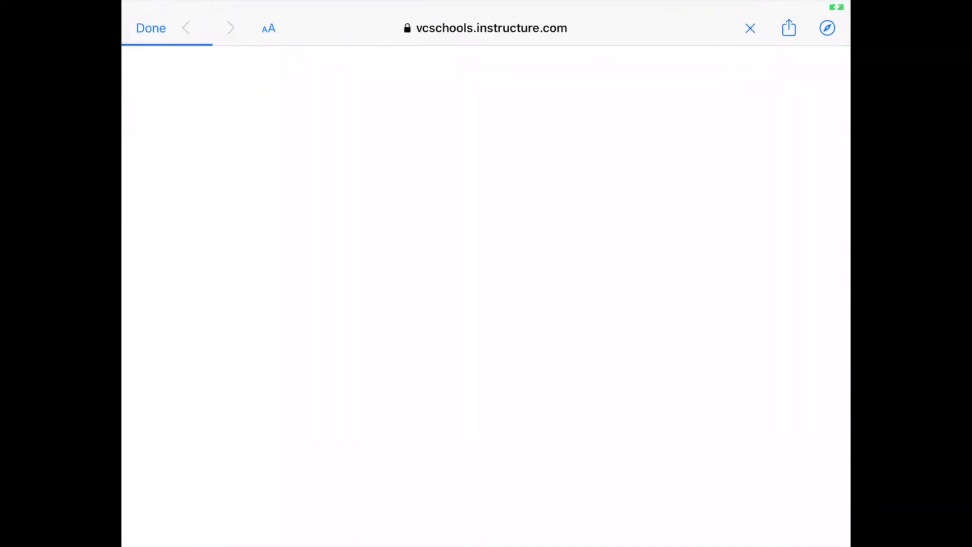
left_click_drag(486, 544, 486, 304)
From the Turnitin page, browse iCloud Drive and pick Turnitin Sample Document.pdf
left_click(712, 350)
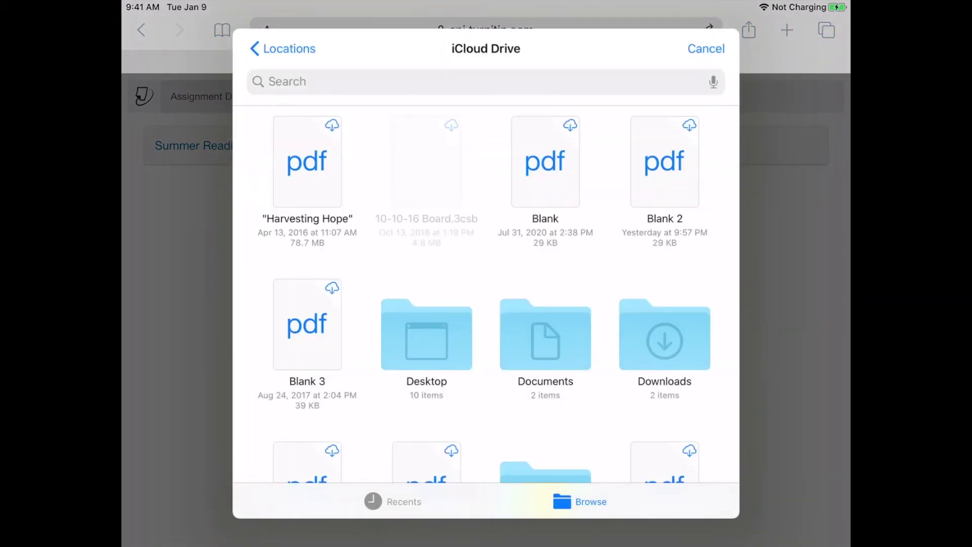
left_click(282, 47)
left_click(393, 501)
left_click(579, 502)
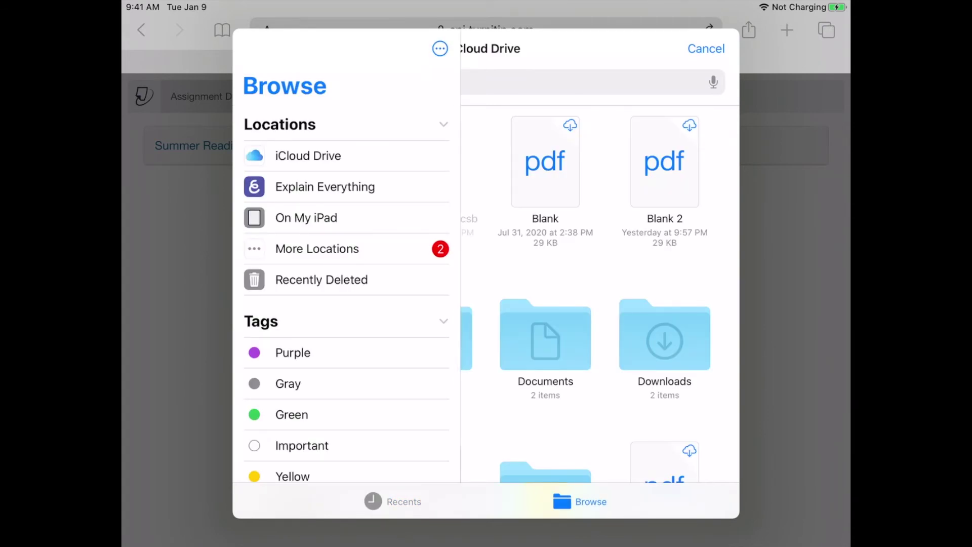
left_click(308, 155)
scroll(486, 289, "down", 5)
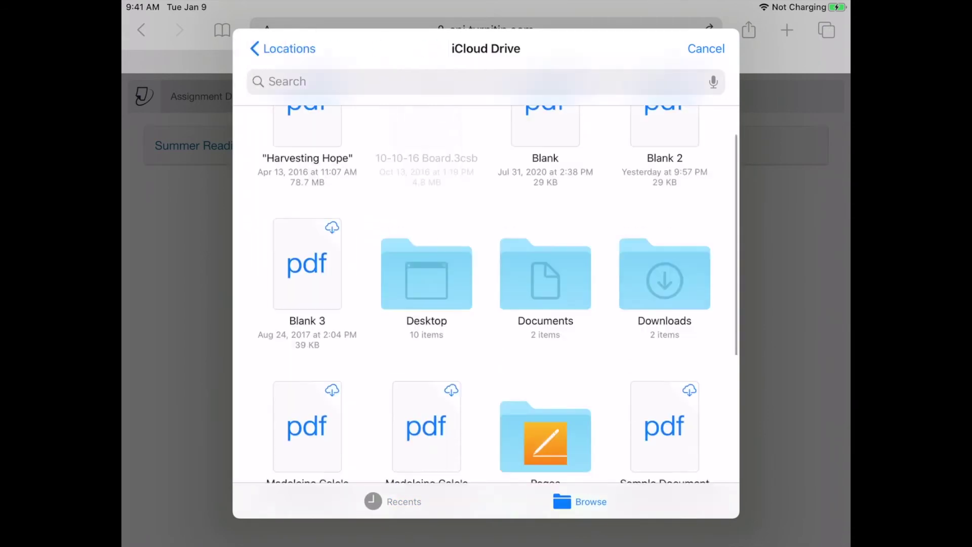
left_click(308, 312)
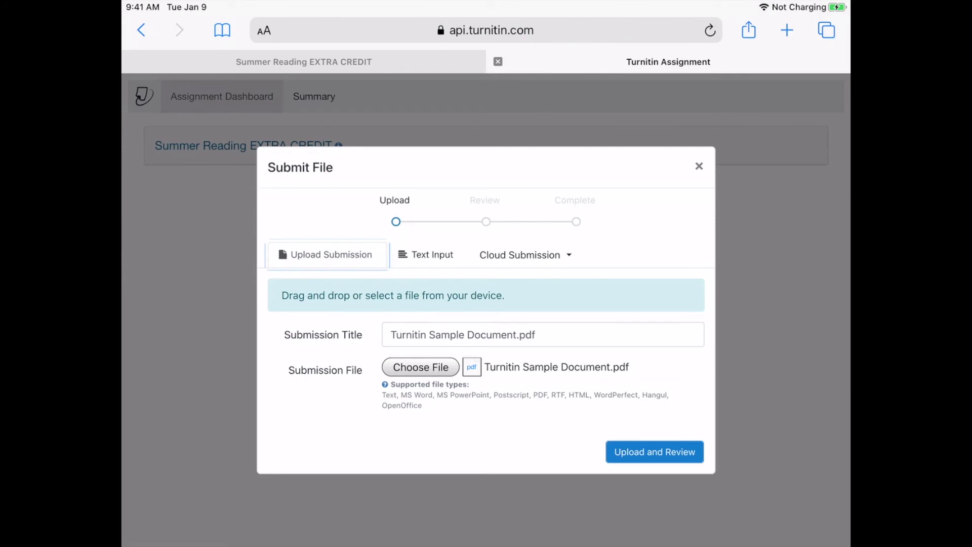
scroll(487, 304, "up", 3)
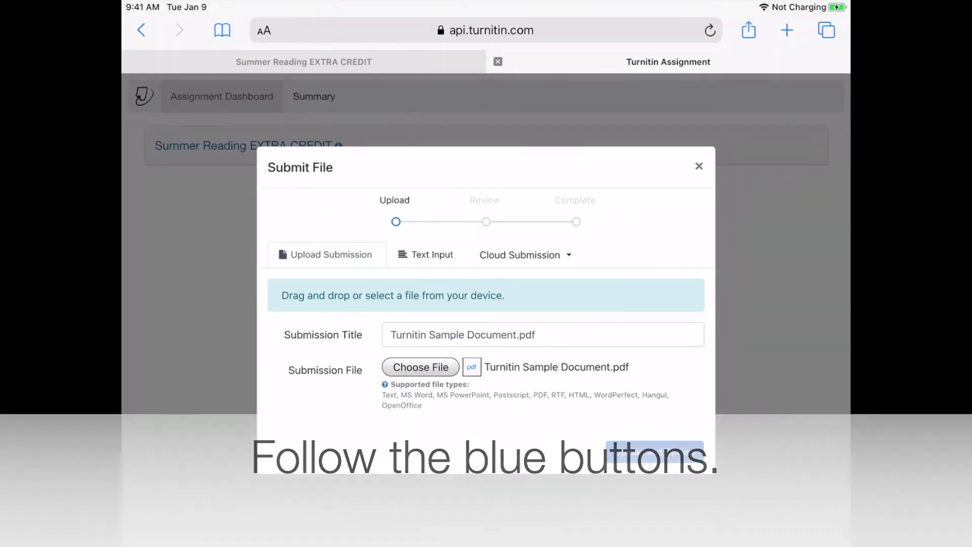
Upload Turnitin Sample Document.pdf for review with Upload and Review
left_click(655, 452)
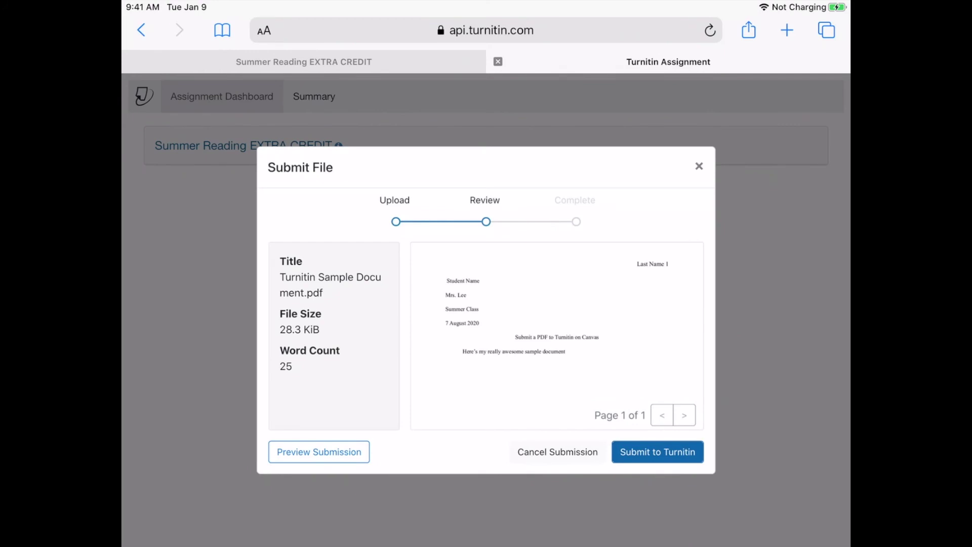
Submit the reviewed Turnitin Sample Document.pdf to Turnitin
left_click(659, 451)
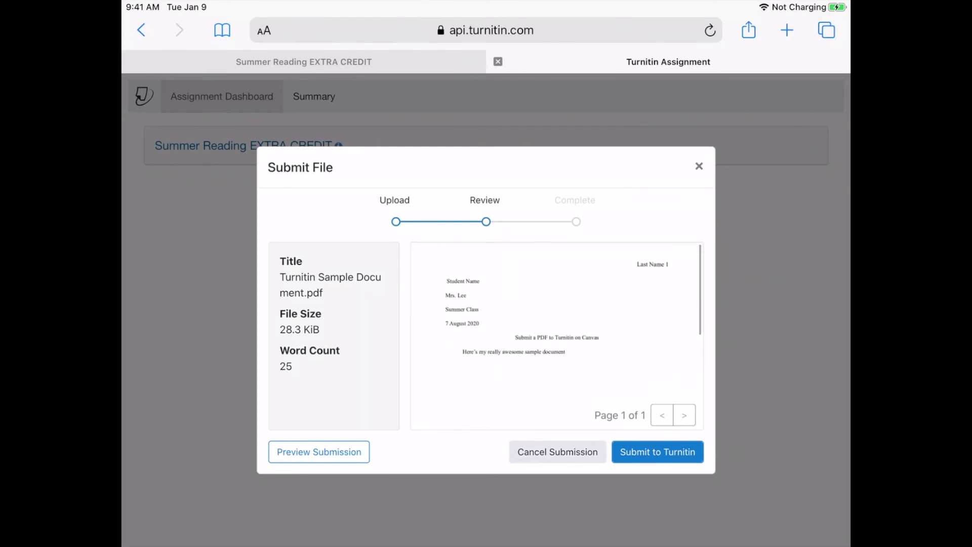